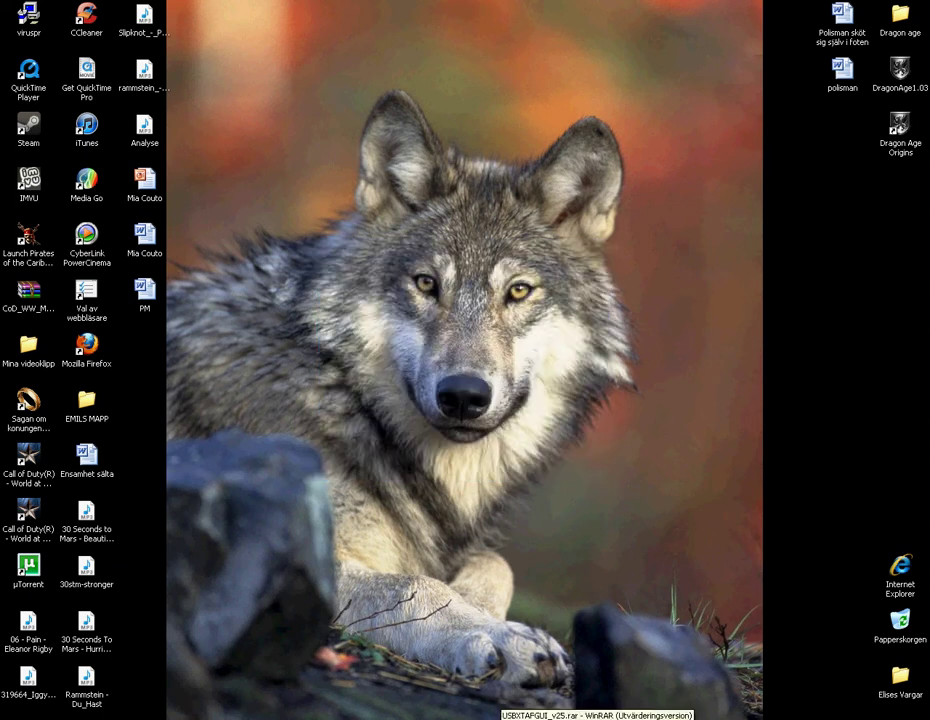
Restore the 'Needed stuff to get flaming helmet' folder, then select and deselect USBXTAFGUI_v25
{"action": "left_click", "coordinate": [596, 718]}
{"action": "left_click_drag", "start_coordinate": [490, 365], "coordinate": [578, 275]}
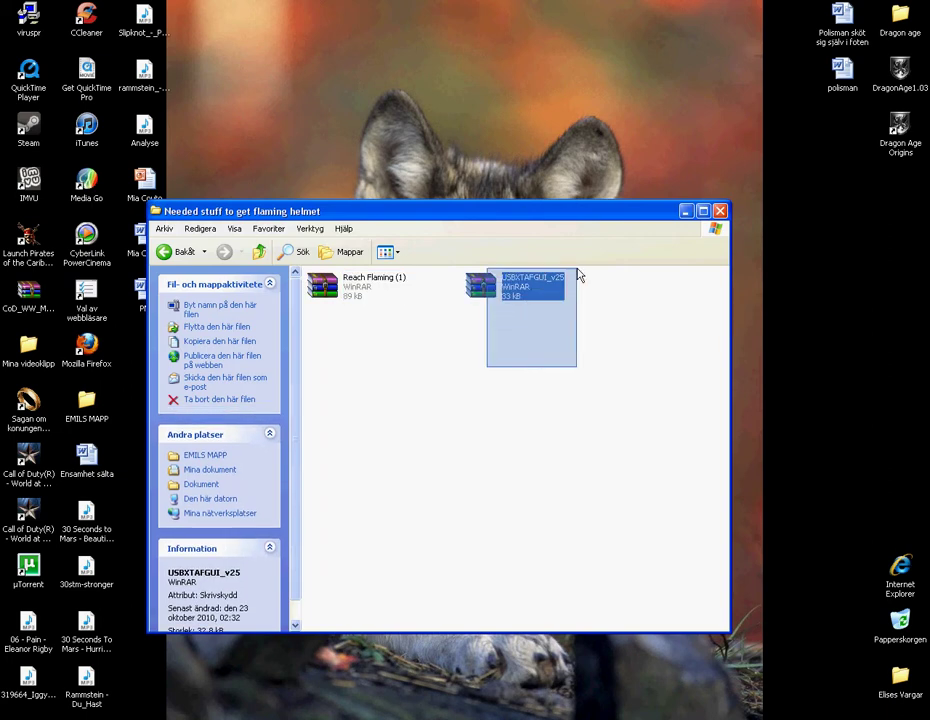
{"action": "left_click_drag", "start_coordinate": [608, 378], "coordinate": [505, 287]}
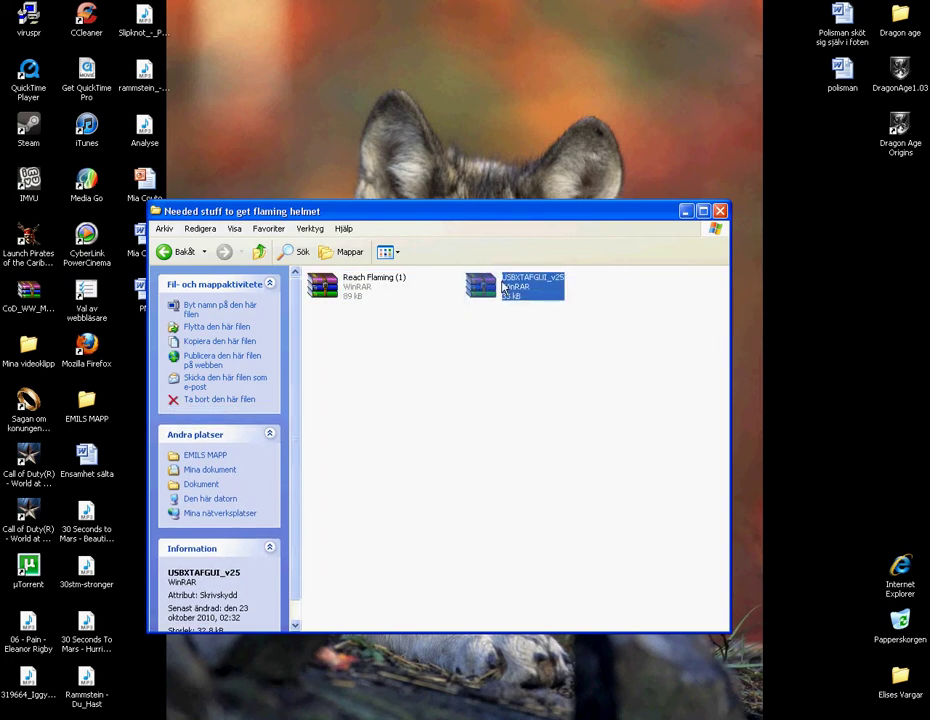
{"action": "mouse_move", "coordinate": [522, 287]}
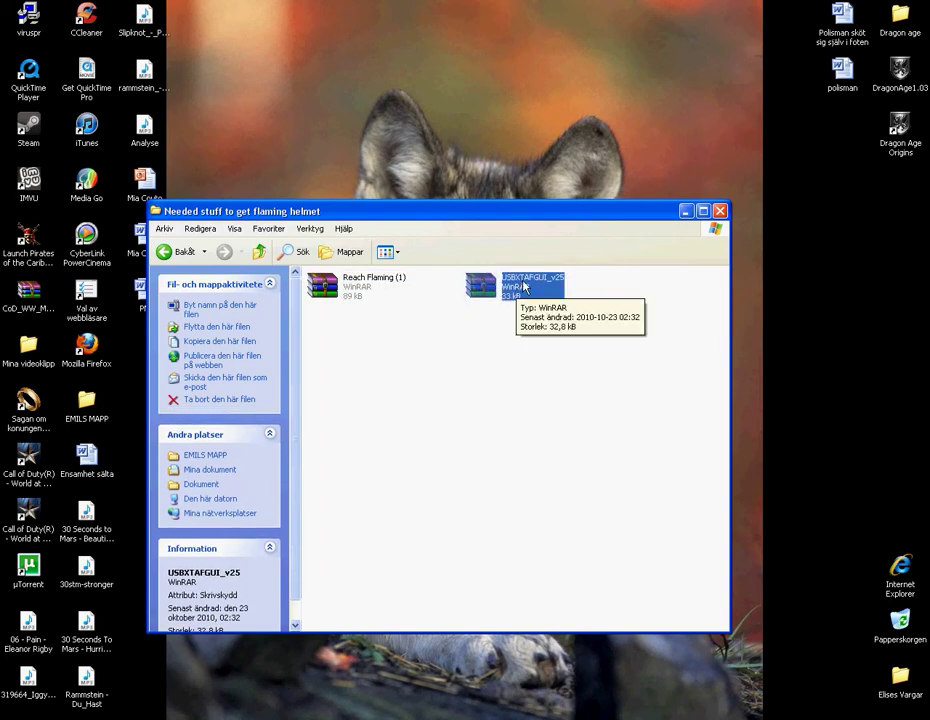
{"action": "left_click", "coordinate": [435, 310]}
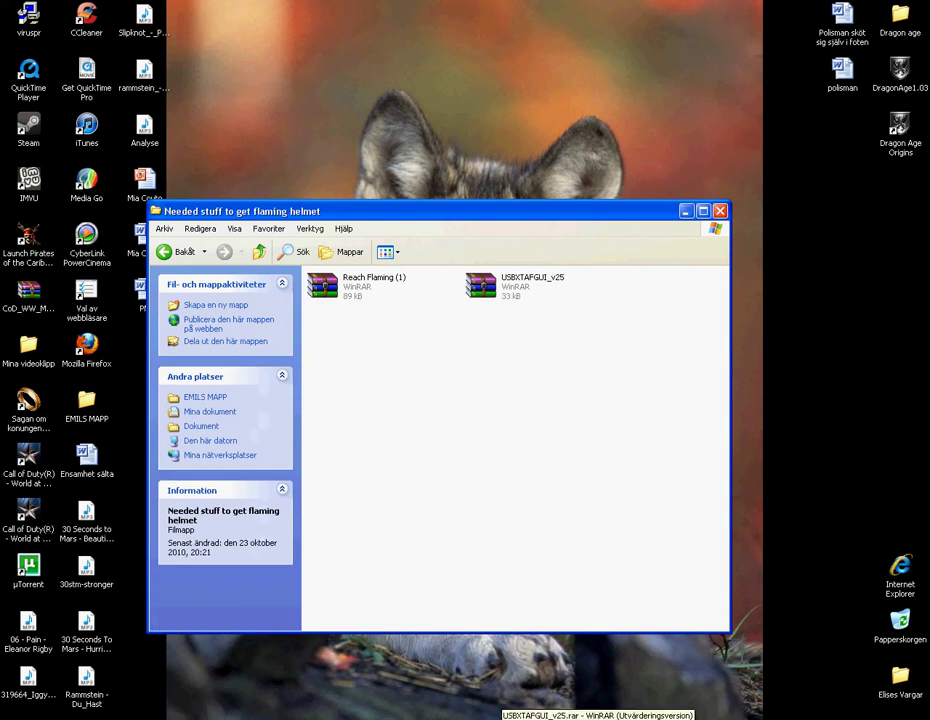
Launch USBXTAFGUI_v25.exe from the WinRAR archive and move its window up-left
{"action": "left_click", "coordinate": [597, 718]}
{"action": "left_click", "coordinate": [297, 134]}
{"action": "double_click", "coordinate": [297, 134]}
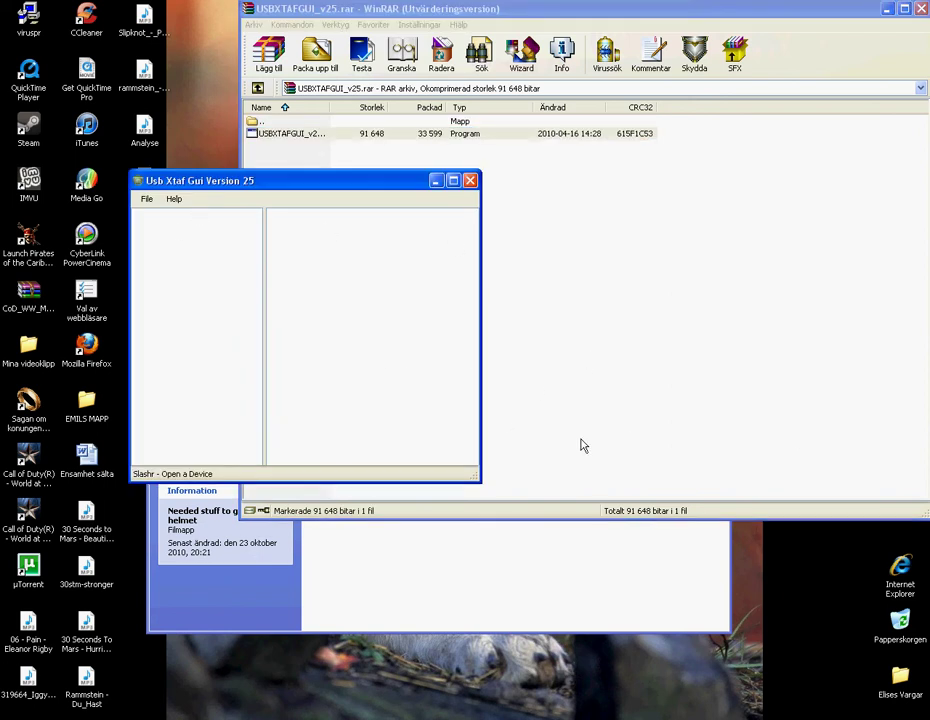
{"action": "left_click", "coordinate": [150, 199]}
{"action": "left_click_drag", "start_coordinate": [260, 180], "coordinate": [195, 87]}
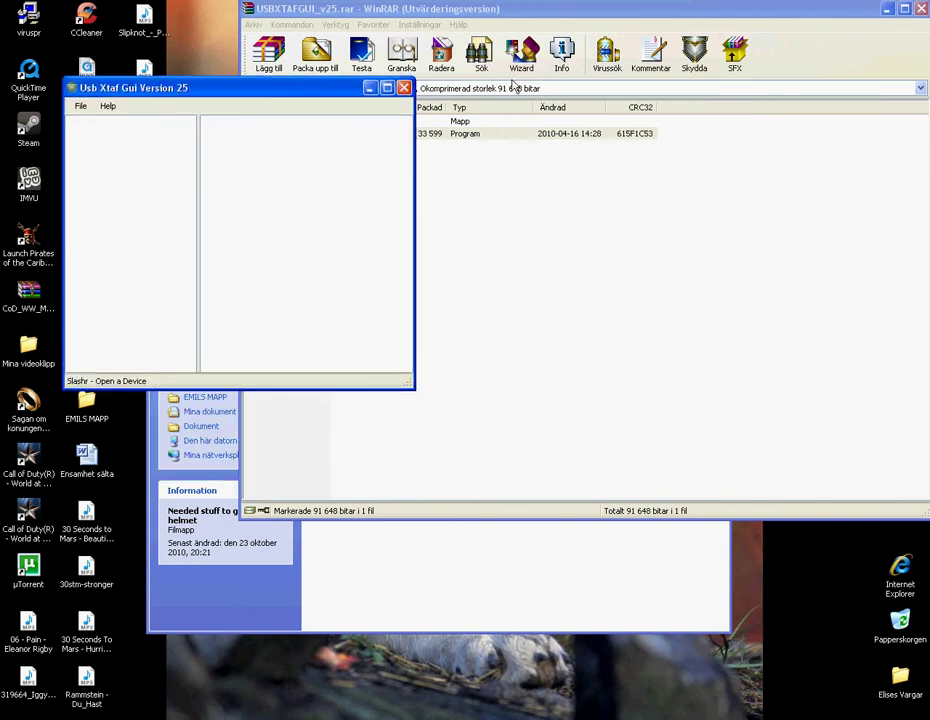
Close the USBXTAFGUI_v25 archive and move the folder window up-right
{"action": "left_click", "coordinate": [660, 8]}
{"action": "left_click", "coordinate": [920, 9]}
{"action": "left_click", "coordinate": [620, 200]}
{"action": "mouse_move", "coordinate": [650, 88]}
{"action": "left_mouse_down"}
{"action": "mouse_move", "coordinate": [829, 34]}
{"action": "mouse_move", "coordinate": [805, 25]}
{"action": "left_mouse_up"}
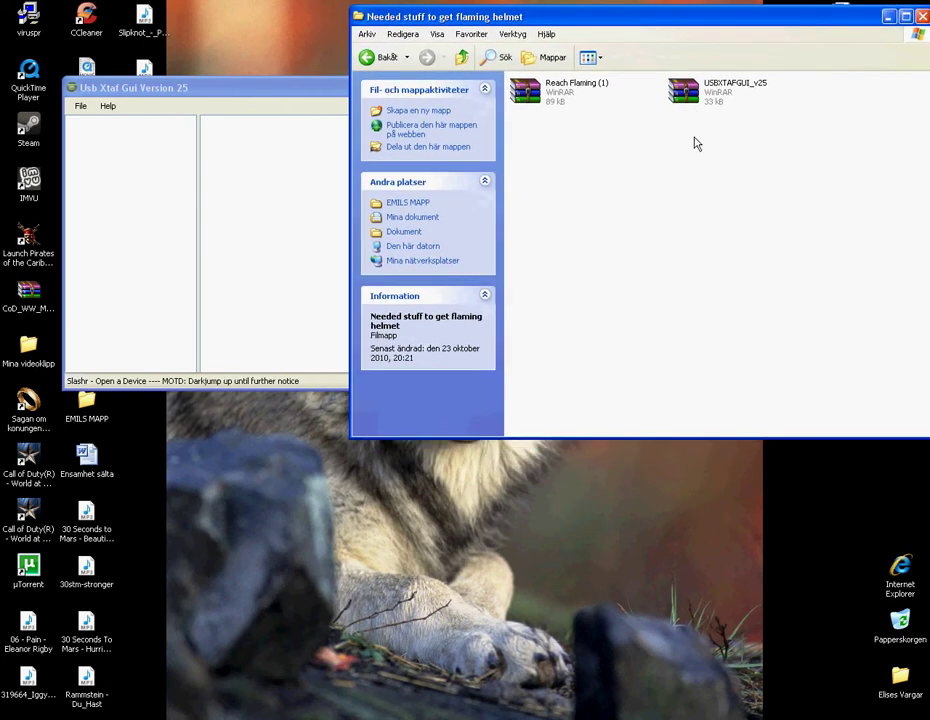
Open the Reach Flaming (1) archive and inspect its two folders
{"action": "left_click", "coordinate": [549, 92]}
{"action": "double_click", "coordinate": [549, 92]}
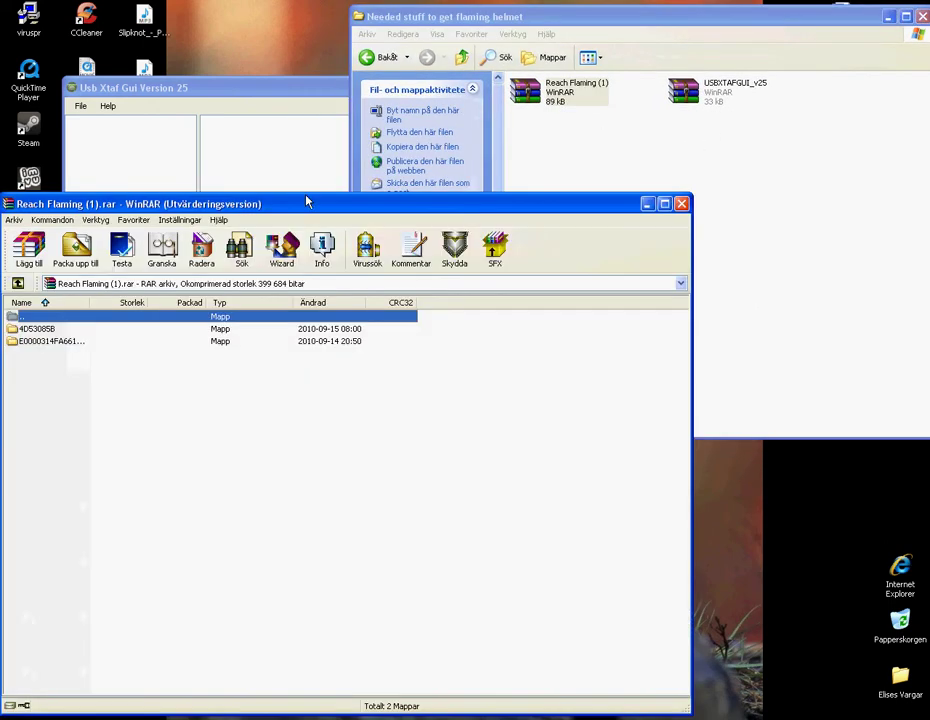
{"action": "left_click_drag", "start_coordinate": [165, 437], "coordinate": [68, 347]}
{"action": "left_click", "coordinate": [77, 390]}
Close the Reach Flaming archive and the folder window, and accept the new version
{"action": "left_click", "coordinate": [681, 204]}
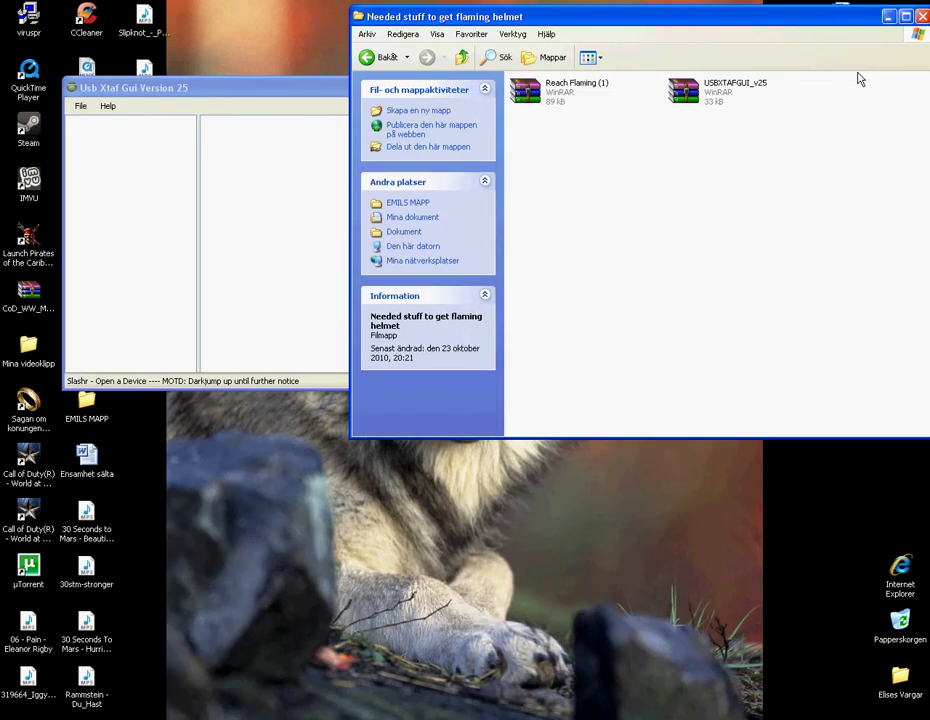
{"action": "left_click", "coordinate": [890, 16]}
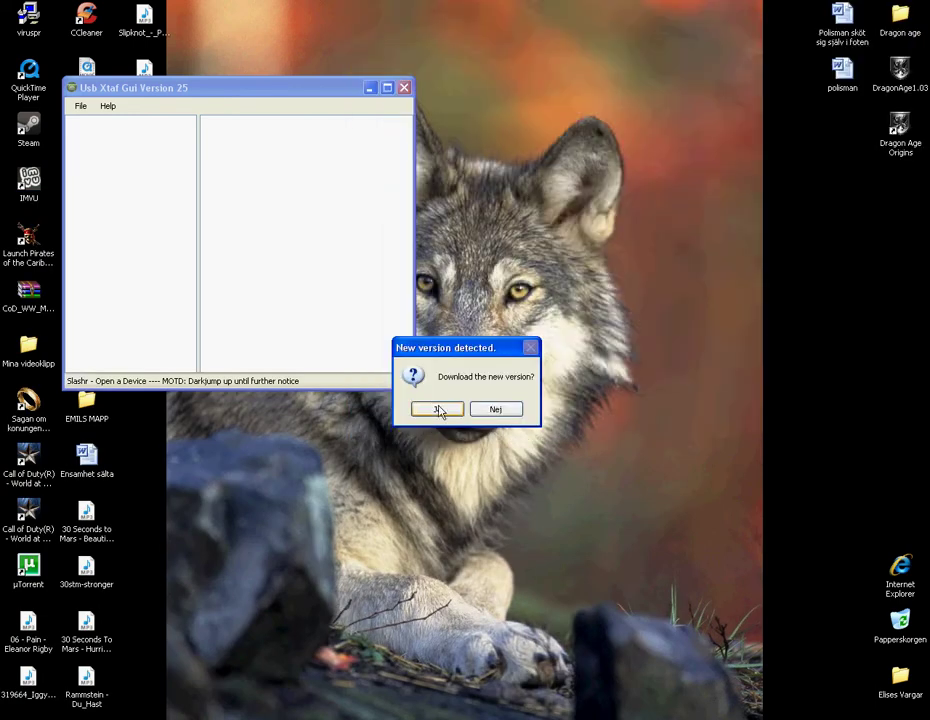
{"action": "left_click", "coordinate": [437, 409]}
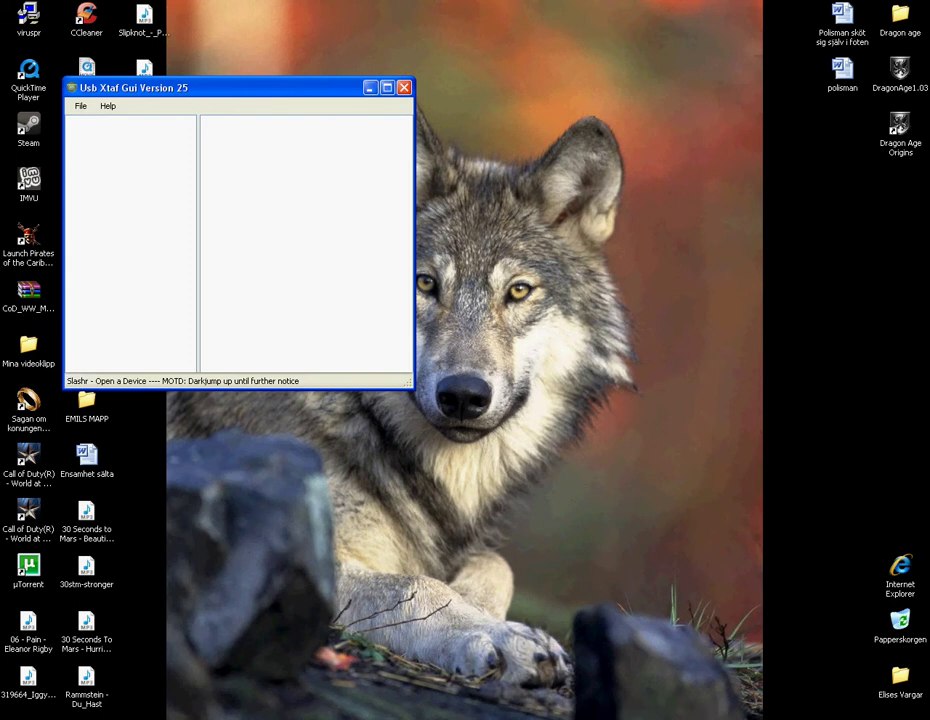
Restore and hide the Reach Flaming archive, and move the version 31 window right
{"action": "left_click", "coordinate": [640, 717]}
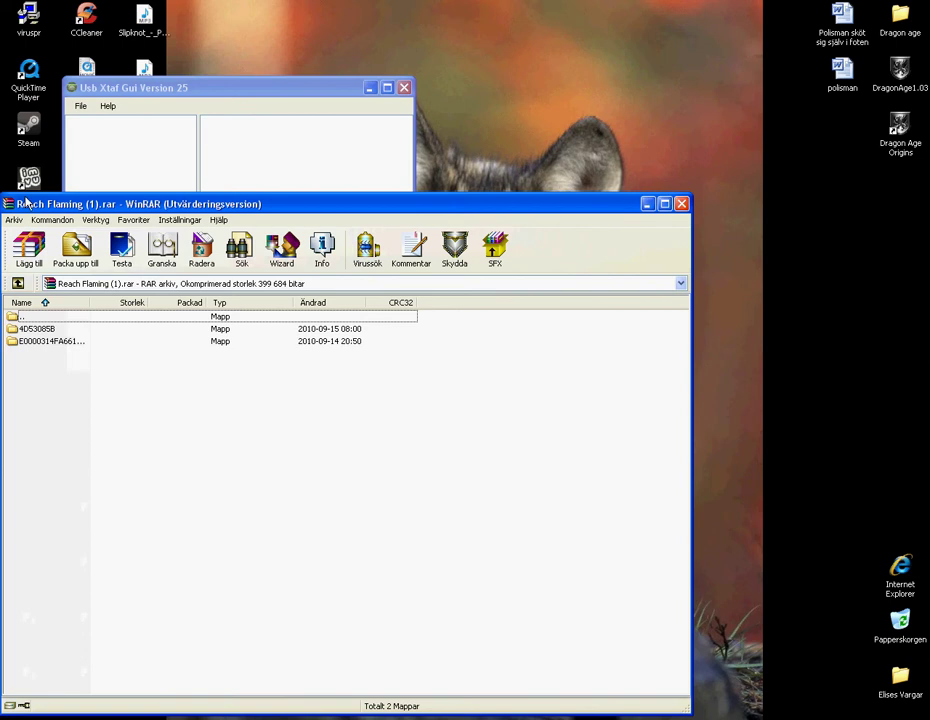
{"action": "left_click", "coordinate": [680, 204]}
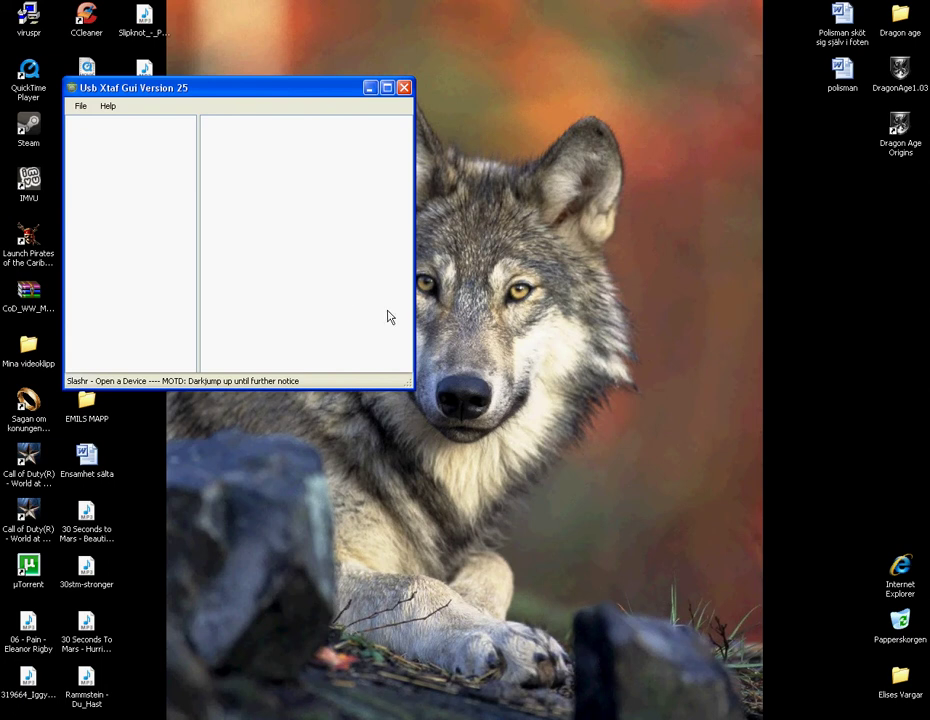
{"action": "left_click_drag", "start_coordinate": [152, 41], "coordinate": [237, 37]}
Open the memory unit drive and expand Root to list Content's five folders
{"action": "left_click", "coordinate": [105, 48]}
{"action": "left_click", "coordinate": [134, 63]}
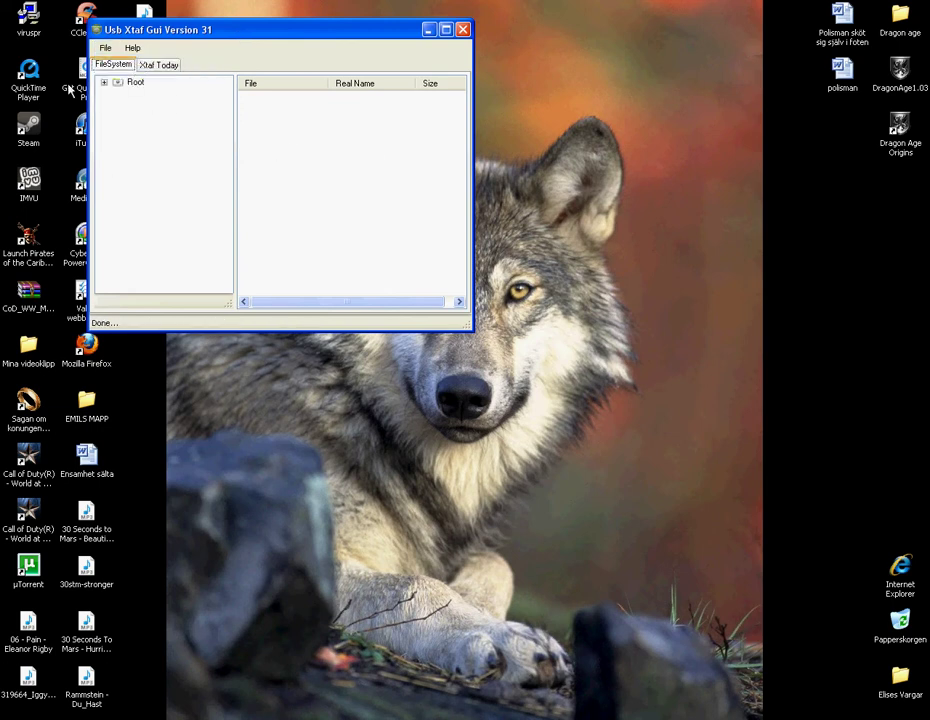
{"action": "left_click", "coordinate": [103, 82]}
{"action": "left_click", "coordinate": [153, 94]}
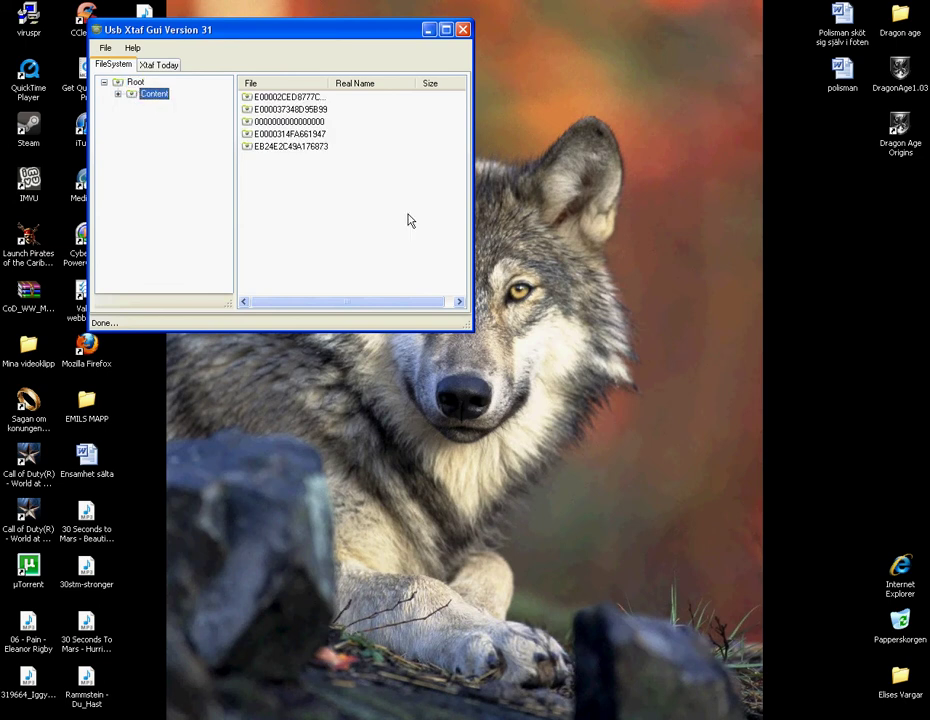
{"action": "left_click_drag", "start_coordinate": [400, 250], "coordinate": [250, 95]}
{"action": "left_click", "coordinate": [340, 230]}
{"action": "left_click_drag", "start_coordinate": [377, 224], "coordinate": [257, 95]}
{"action": "left_click", "coordinate": [285, 96]}
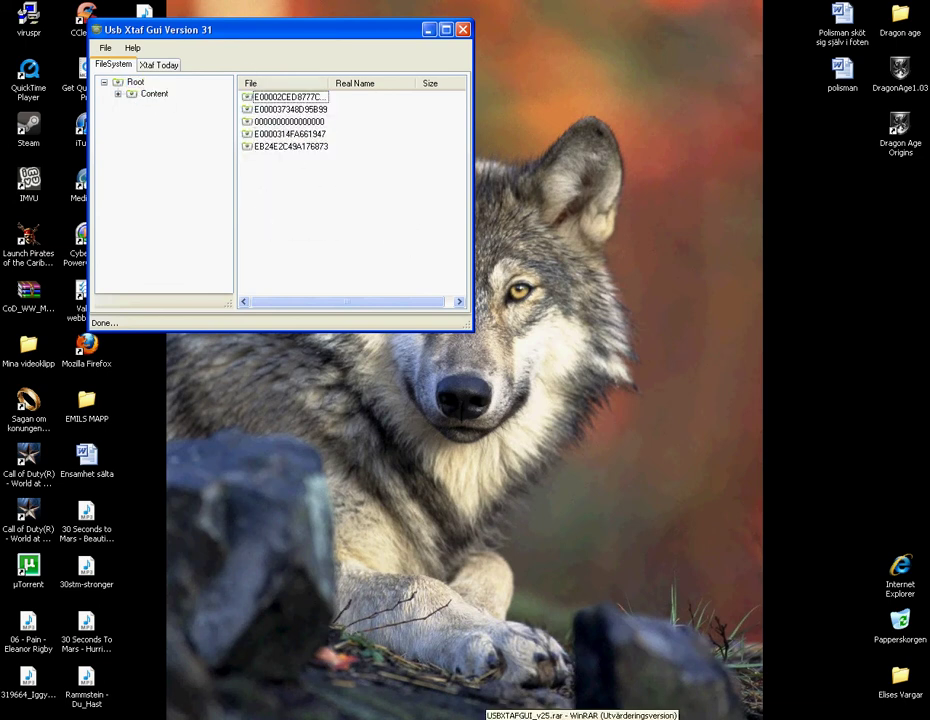
Drag E0000314FA661947 from the archive onto the memory unit and dismiss the exists warning
{"action": "left_click", "coordinate": [520, 718]}
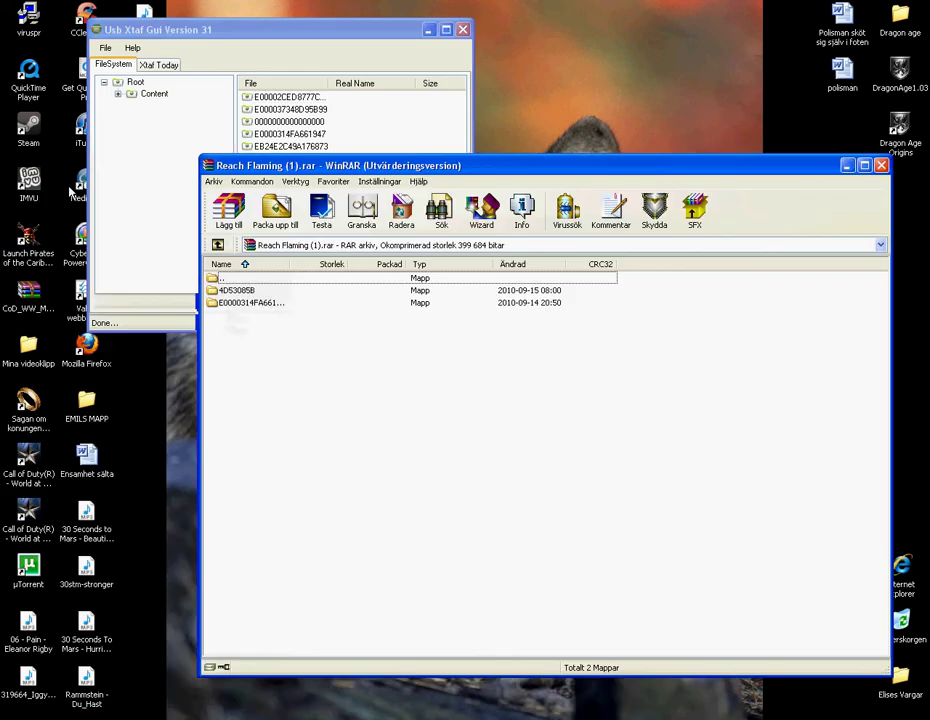
{"action": "left_click_drag", "start_coordinate": [17, 204], "coordinate": [239, 215]}
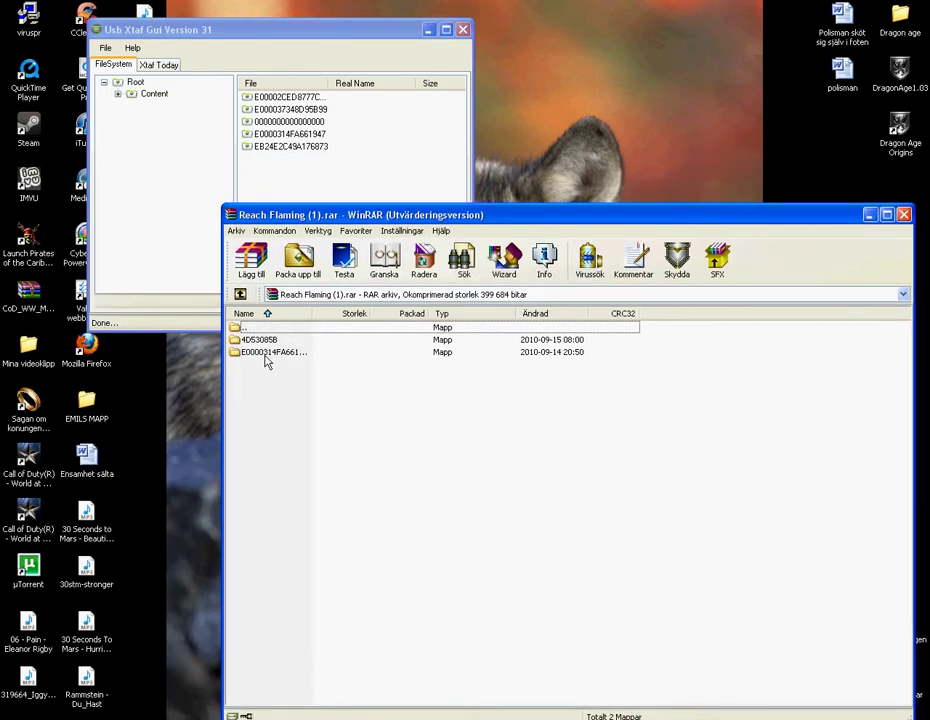
{"action": "left_click", "coordinate": [266, 353]}
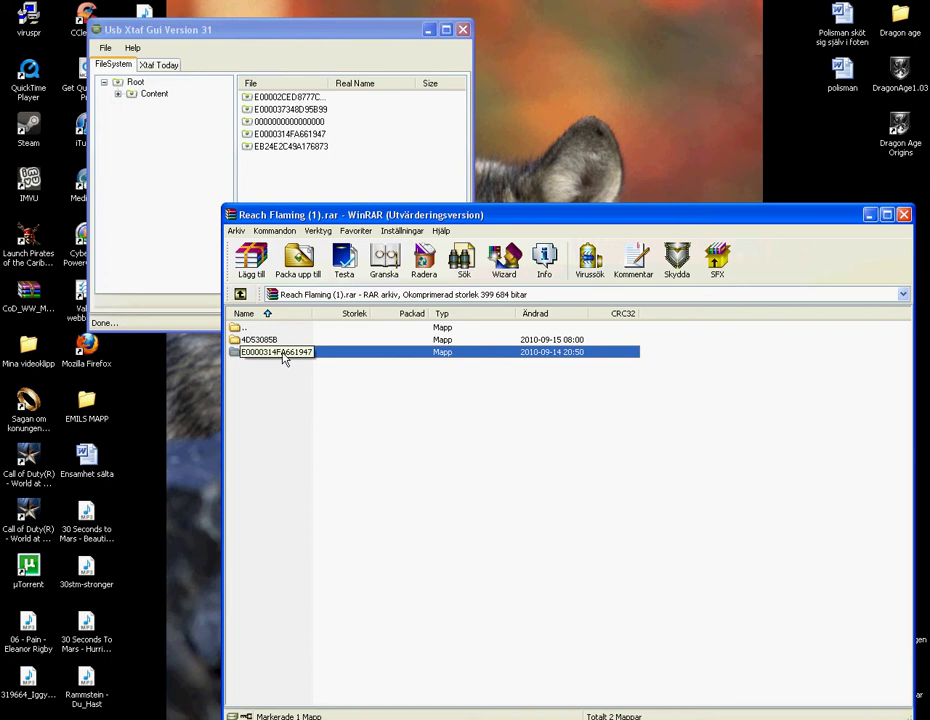
{"action": "left_click", "coordinate": [270, 352], "text": "ctrl"}
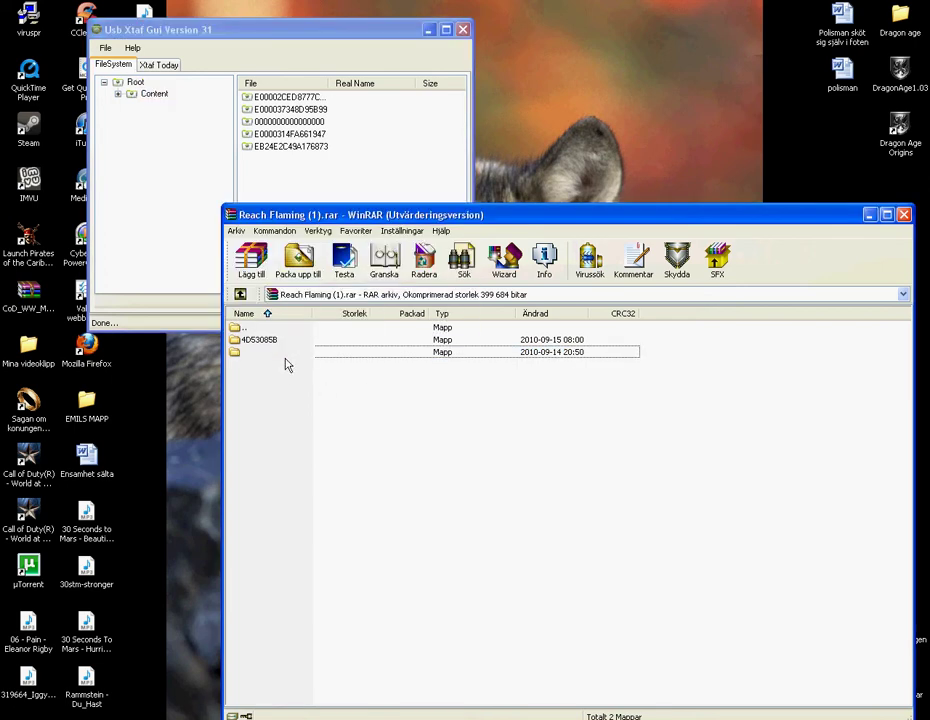
{"action": "left_click_drag", "start_coordinate": [281, 358], "coordinate": [185, 123]}
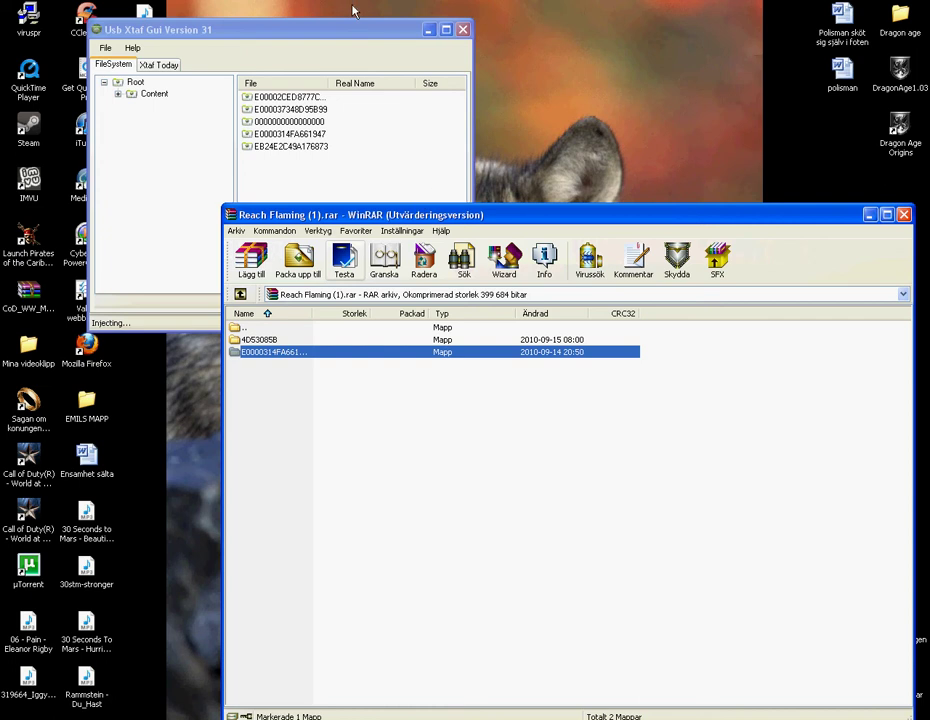
{"action": "left_click", "coordinate": [467, 401]}
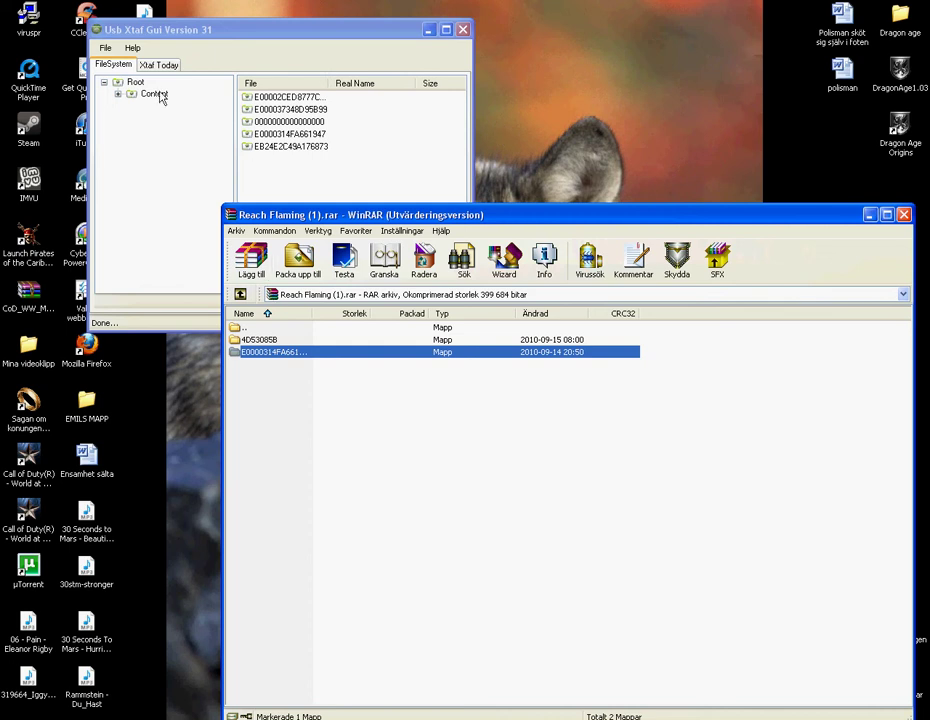
{"action": "left_click", "coordinate": [121, 97]}
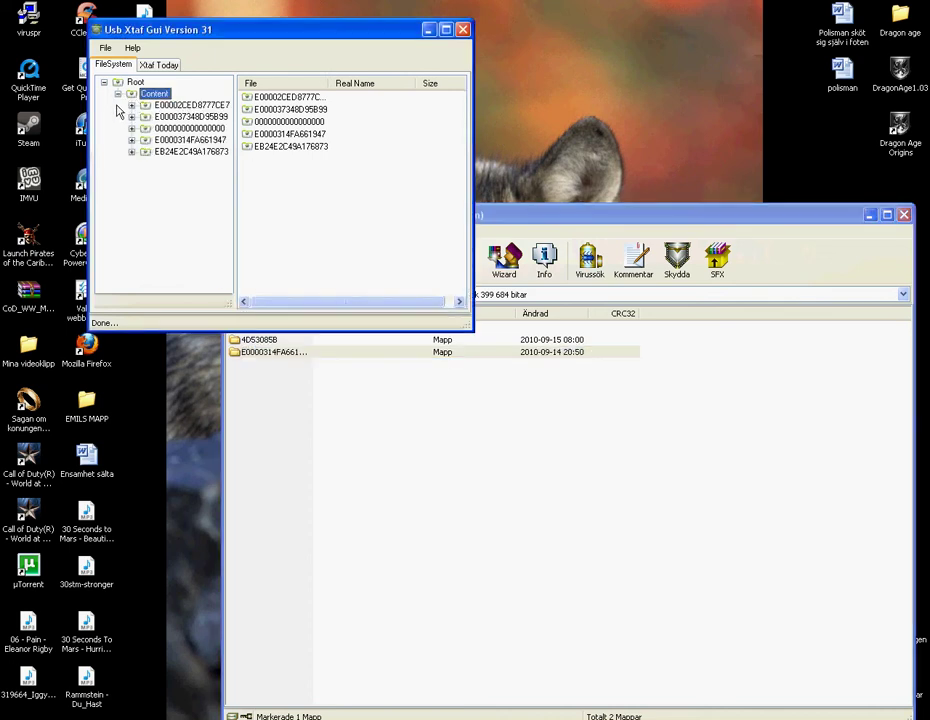
{"action": "left_click", "coordinate": [190, 128]}
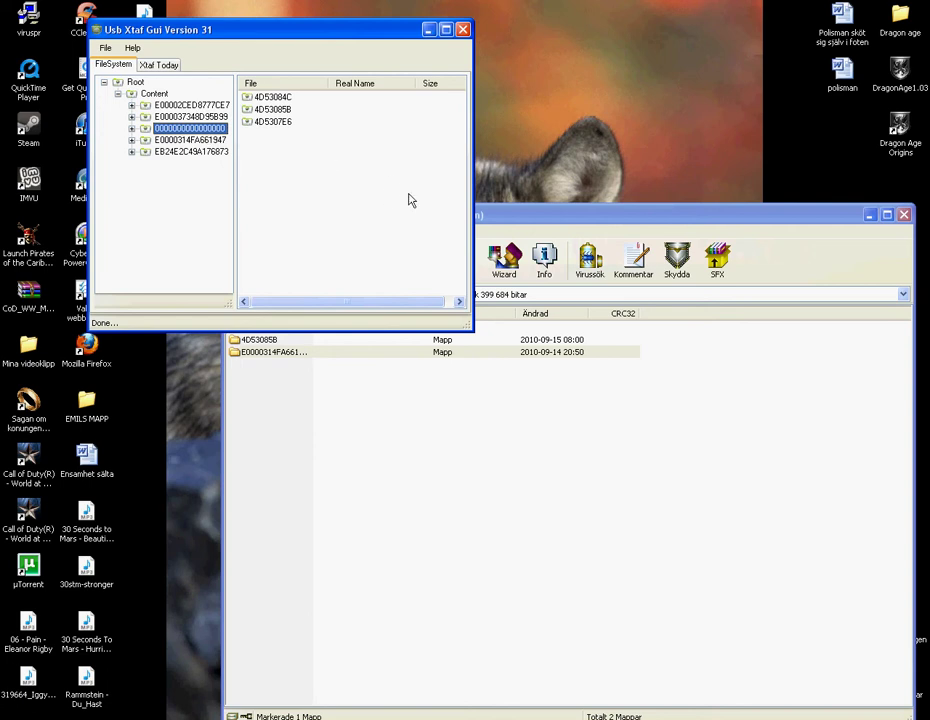
{"action": "left_click", "coordinate": [270, 352]}
{"action": "left_click", "coordinate": [258, 339]}
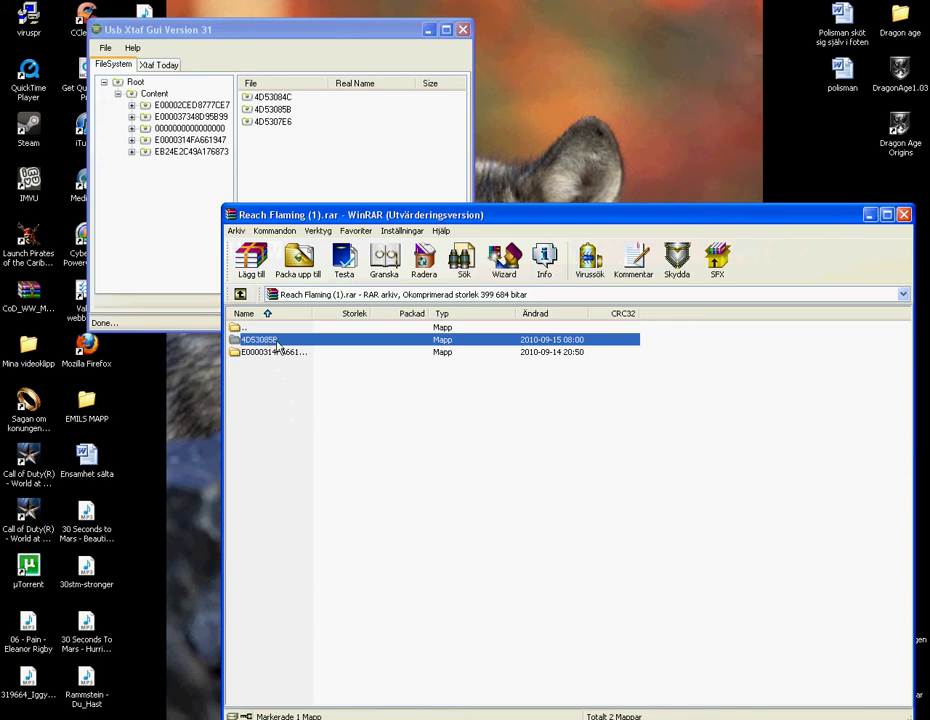
{"action": "left_click", "coordinate": [277, 362]}
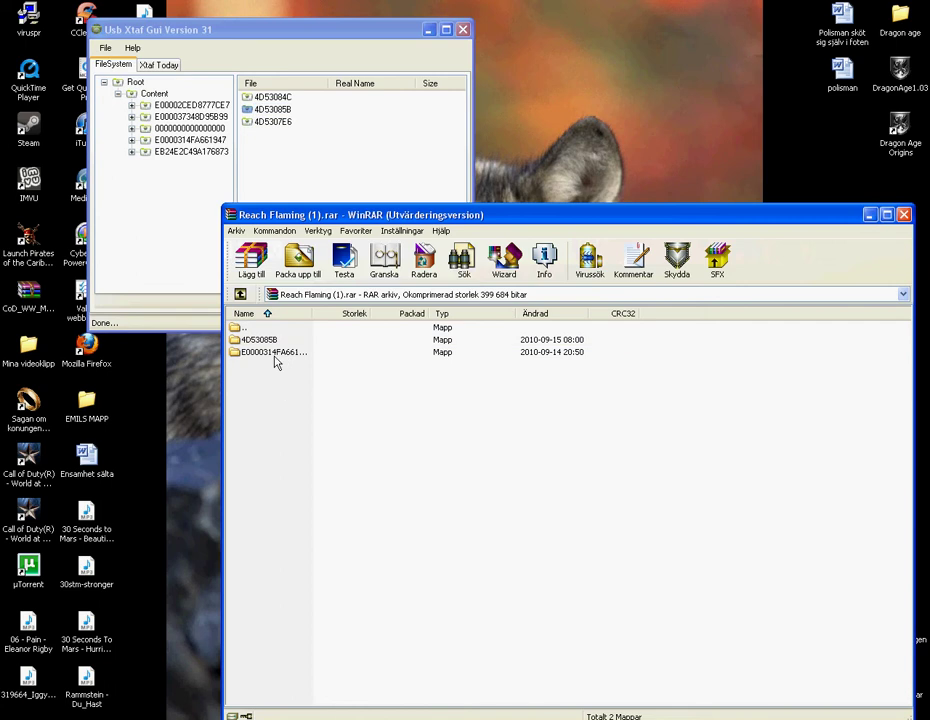
{"action": "left_click_drag", "start_coordinate": [258, 339], "coordinate": [287, 150]}
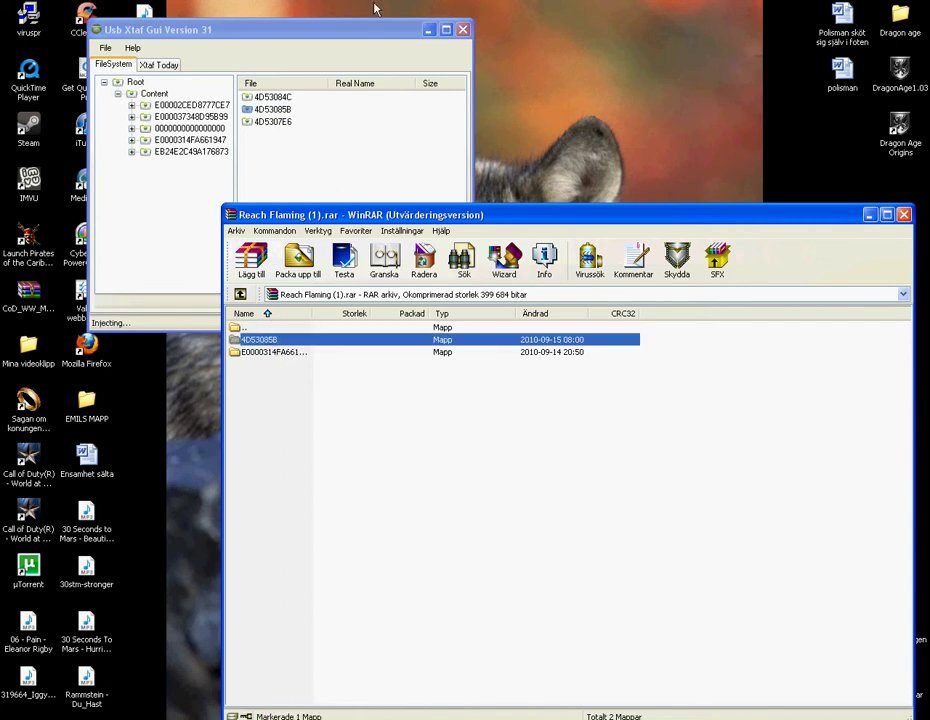
{"action": "left_click", "coordinate": [347, 292]}
Collapse the folder tree back to Root and close Usb Xtaf Gui
{"action": "left_click", "coordinate": [315, 29]}
{"action": "left_click", "coordinate": [118, 94]}
{"action": "left_click", "coordinate": [104, 48]}
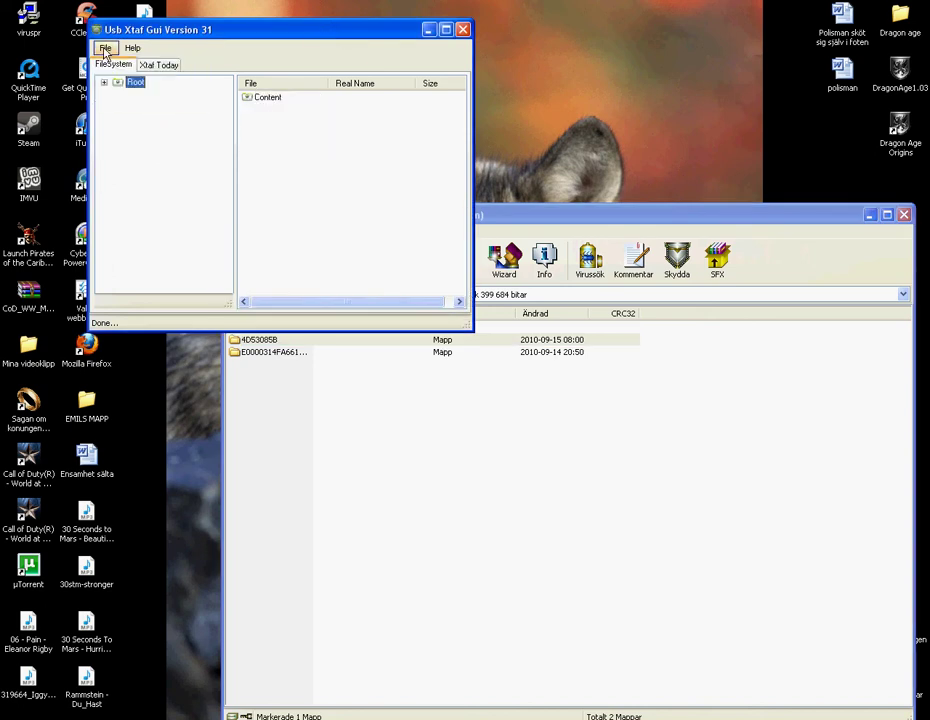
{"action": "left_click", "coordinate": [462, 29]}
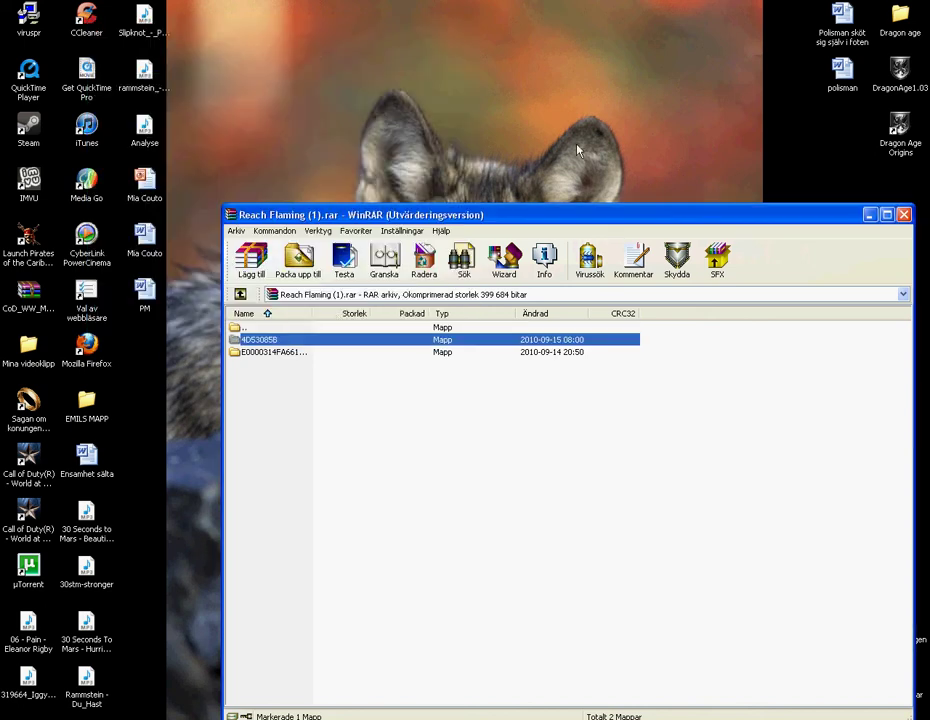
Close the helmet archive, relaunch USBXTAFGUI_v25.exe, and open the memory unit device
{"action": "left_click", "coordinate": [907, 215]}
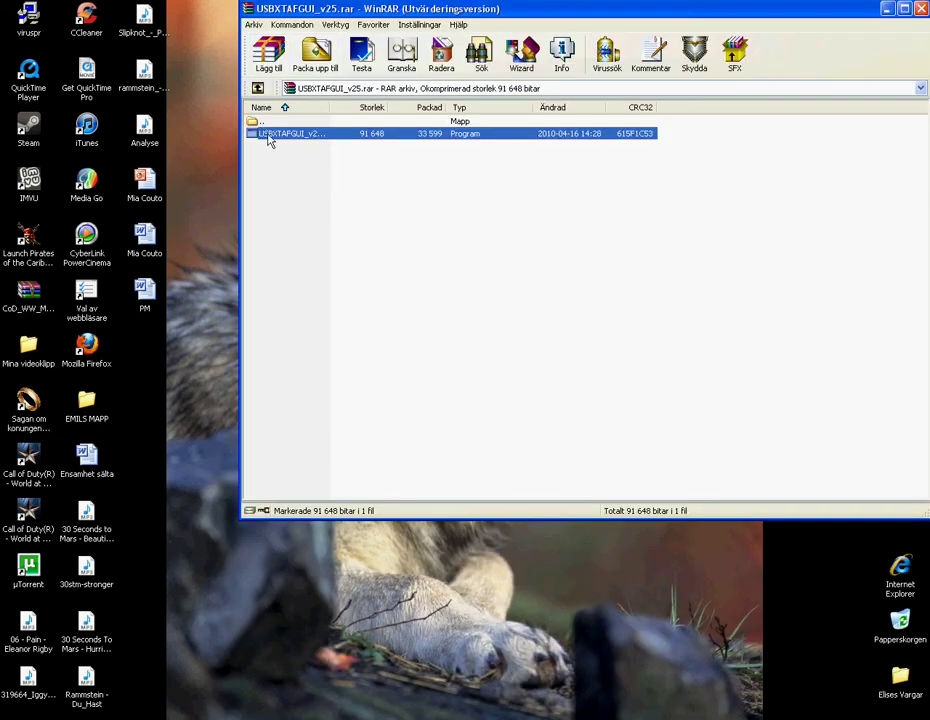
{"action": "left_click", "coordinate": [280, 134]}
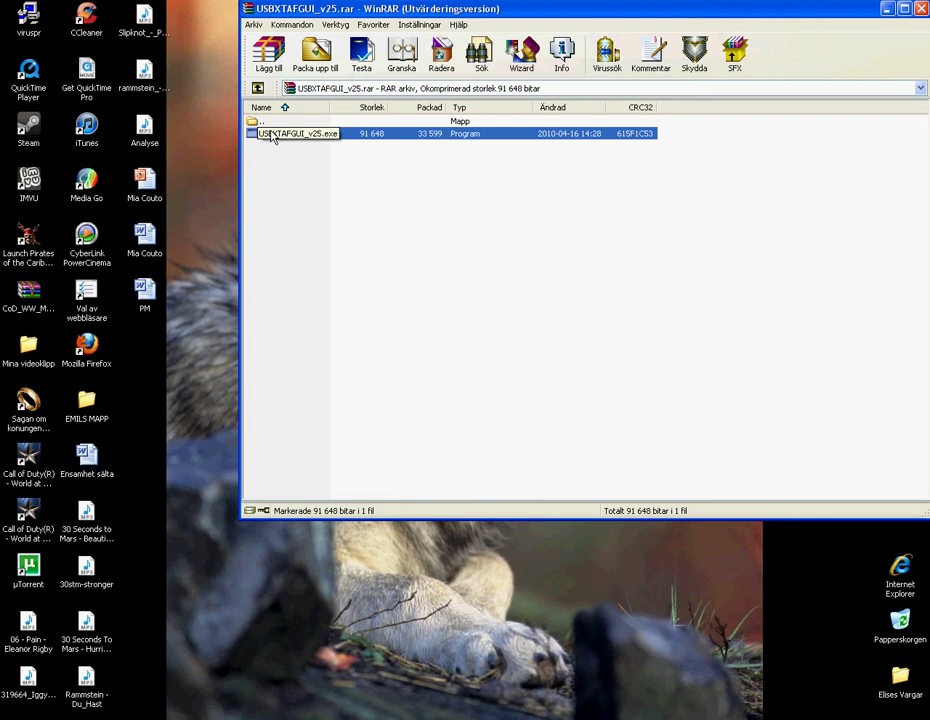
{"action": "double_click", "coordinate": [273, 138]}
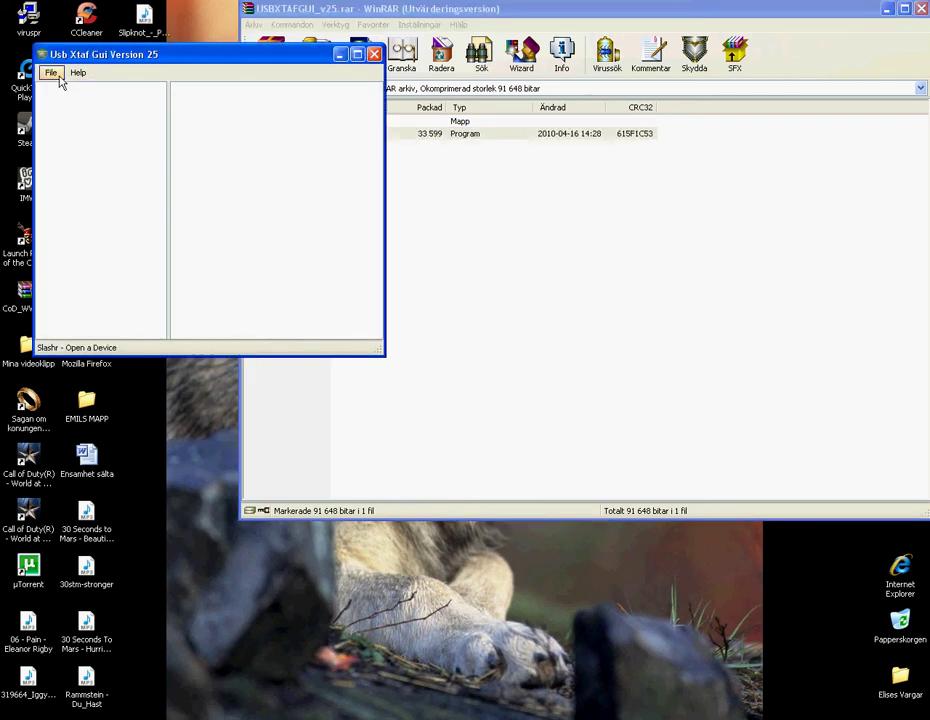
{"action": "left_click", "coordinate": [51, 73]}
{"action": "left_click", "coordinate": [76, 88]}
{"action": "left_click", "coordinate": [45, 88]}
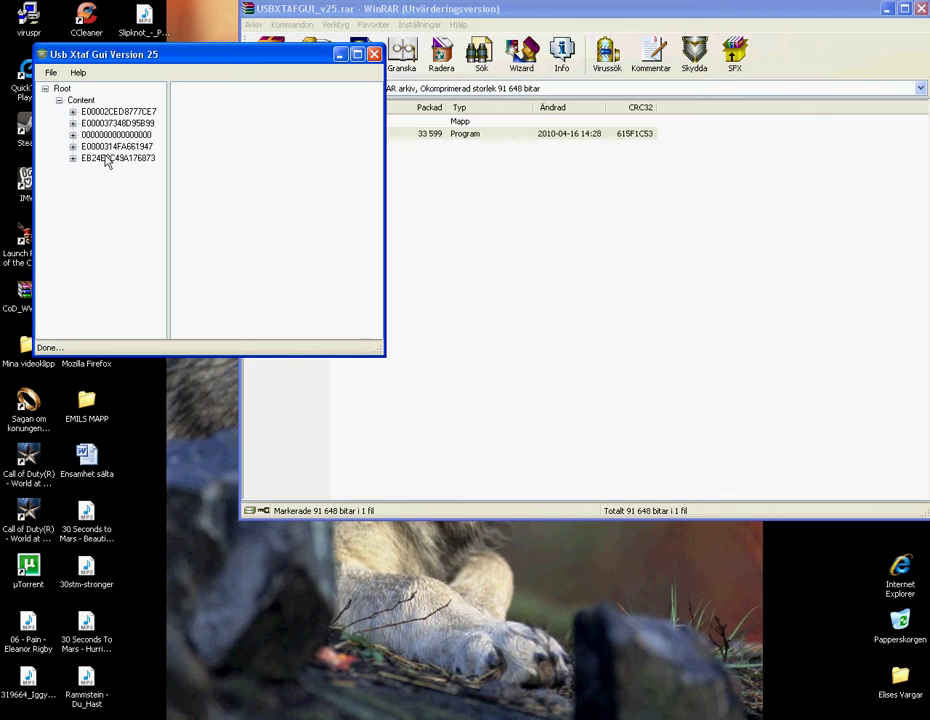
{"action": "left_click", "coordinate": [72, 135]}
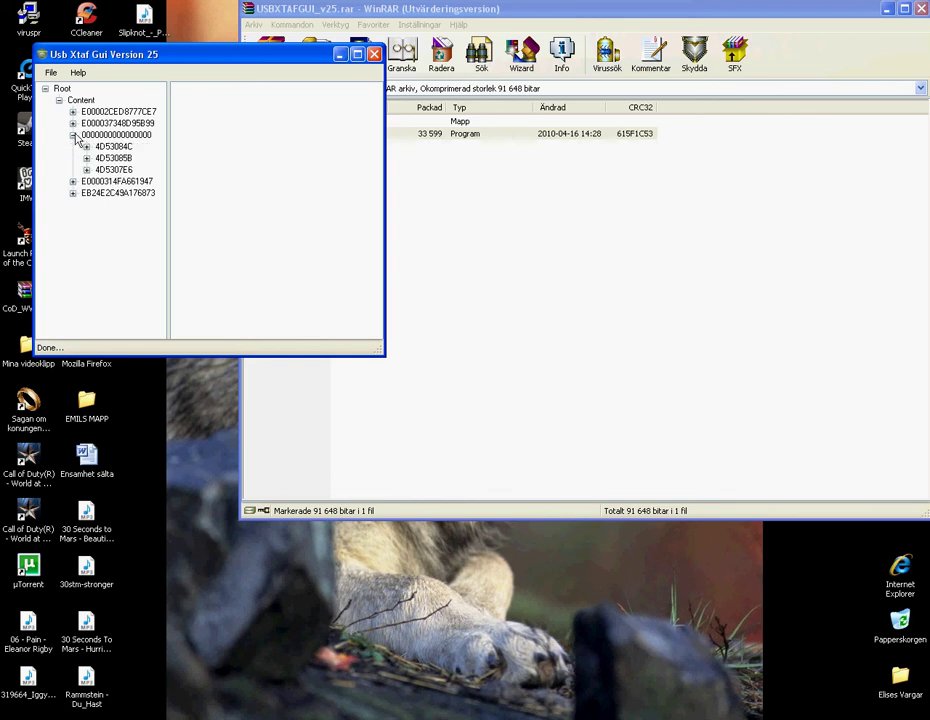
{"action": "left_click", "coordinate": [115, 135]}
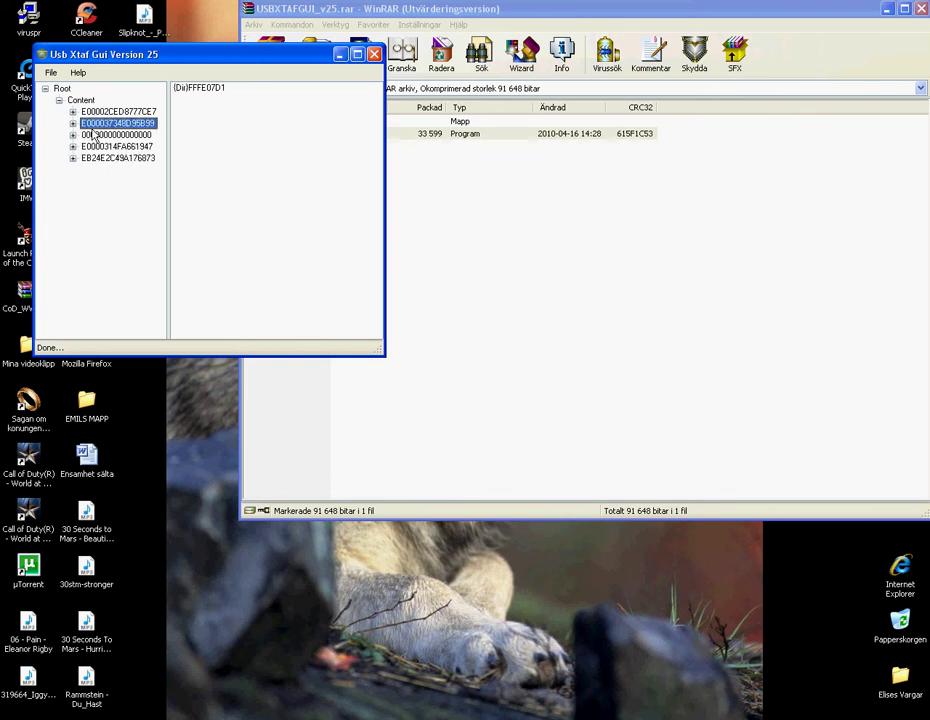
{"action": "left_click", "coordinate": [45, 88]}
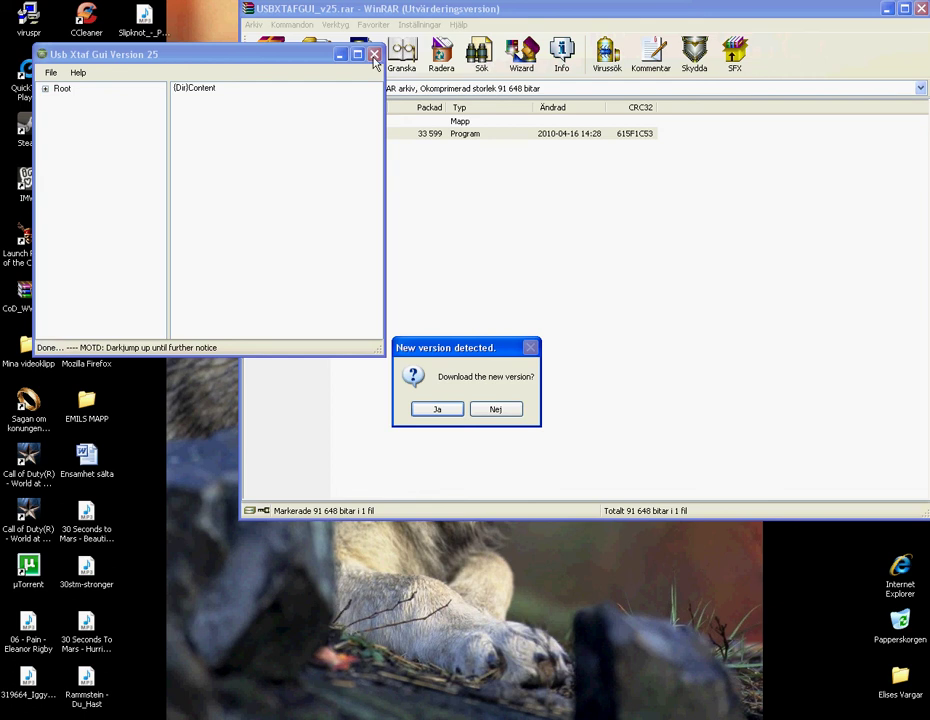
Answer Nej to the update prompt and close the remaining windows
{"action": "left_click", "coordinate": [495, 409]}
{"action": "left_click", "coordinate": [374, 54]}
{"action": "key", "text": "alt+F4"}
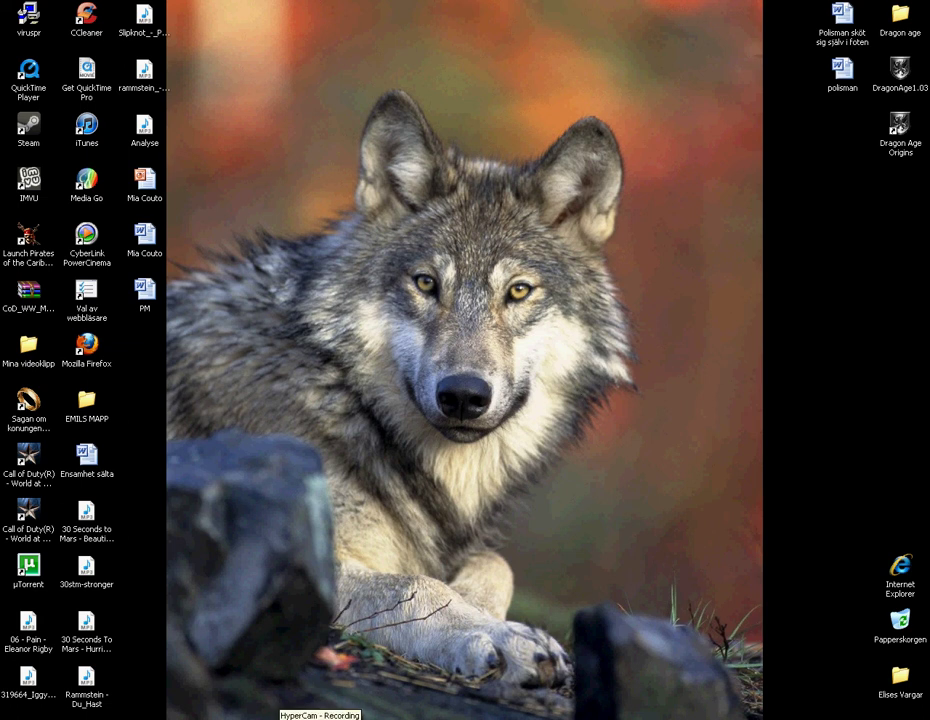
Restore the 'HyperCam - Recording' window from the taskbar and hit Stop Rec
{"action": "left_click", "coordinate": [330, 715]}
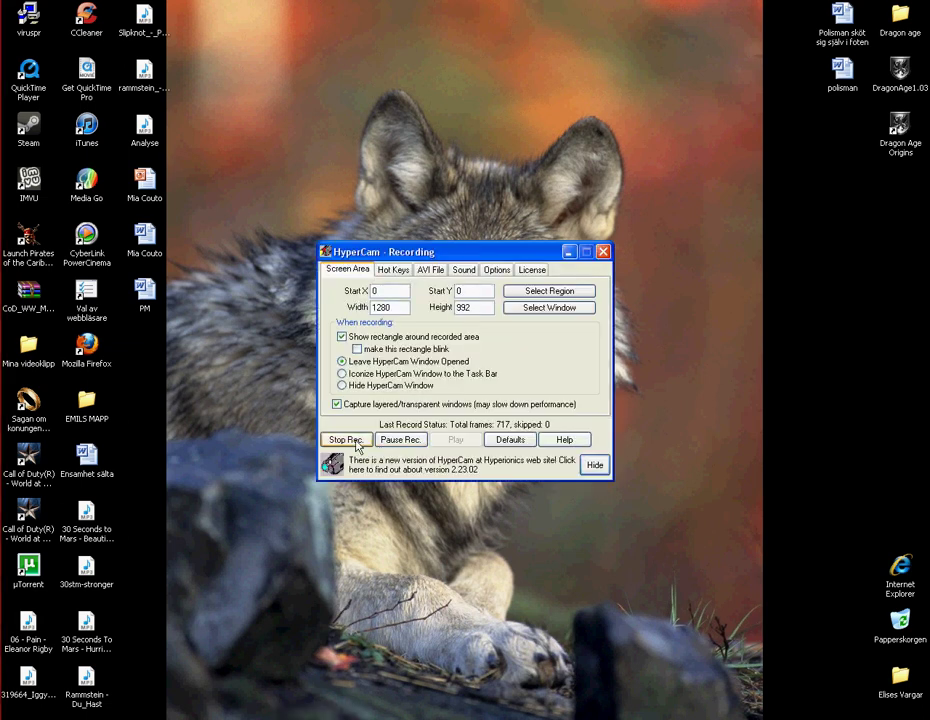
{"action": "left_click", "coordinate": [346, 440]}
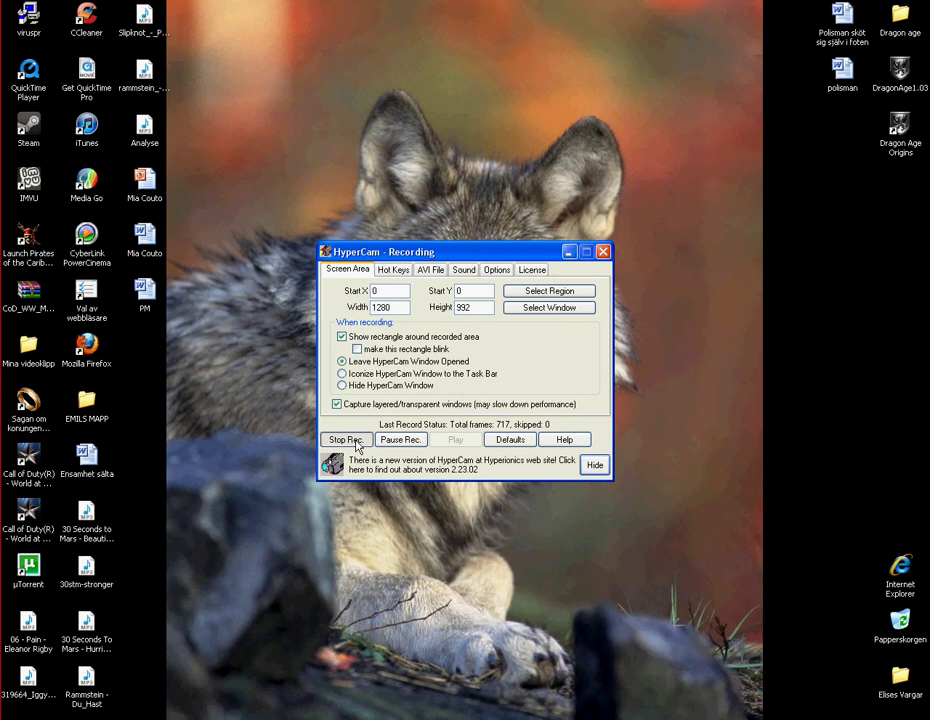